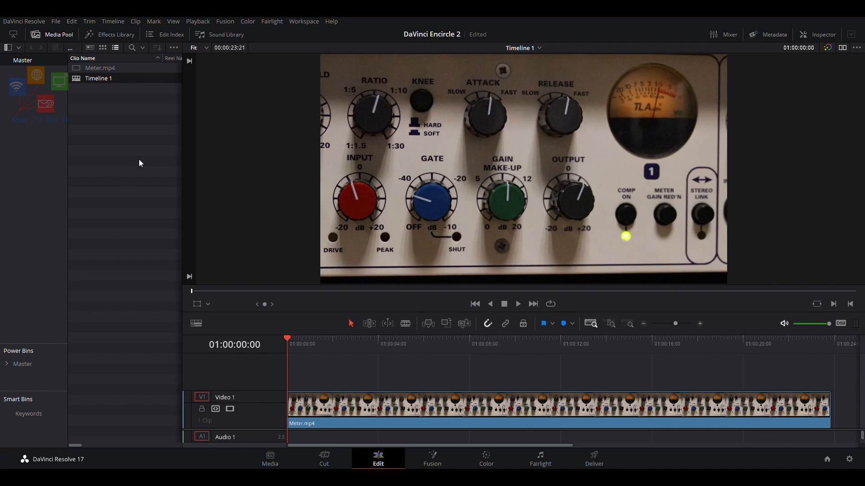
Step: Place an Adjustment Clip on a new video track above Meter.mp4, starting about 6 seconds in, and select it
click(120, 34)
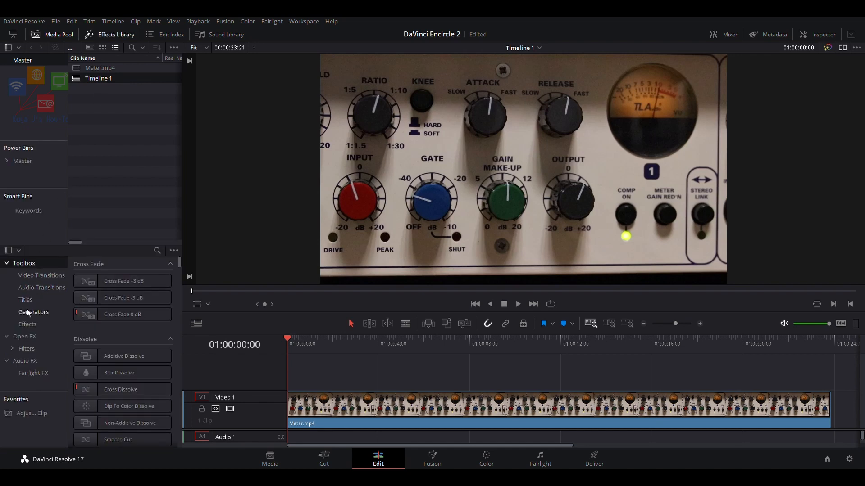
click(28, 325)
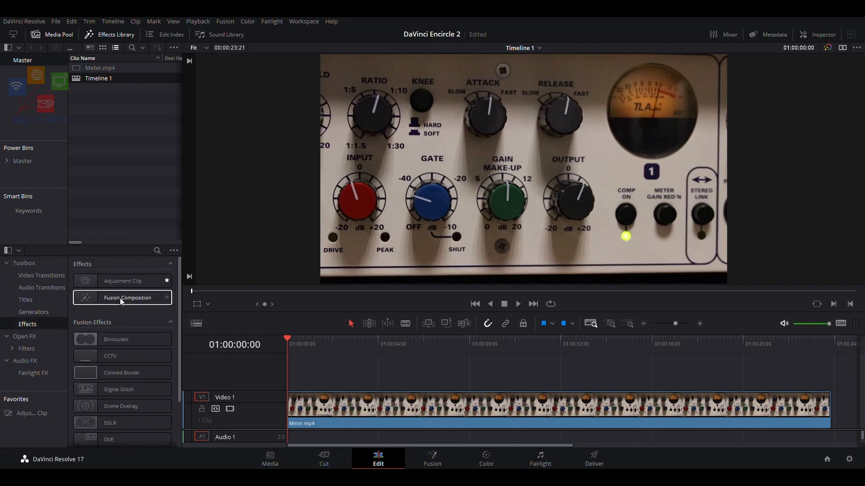
click(143, 280)
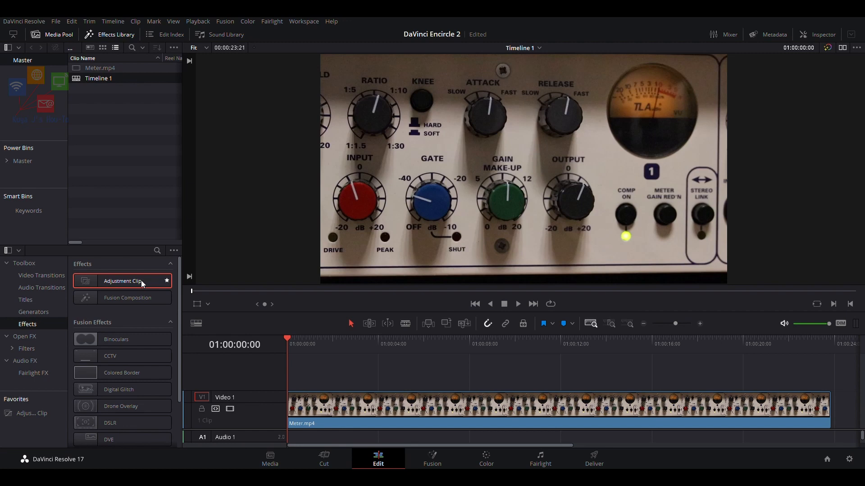
drag(142, 280, 496, 391)
click(470, 375)
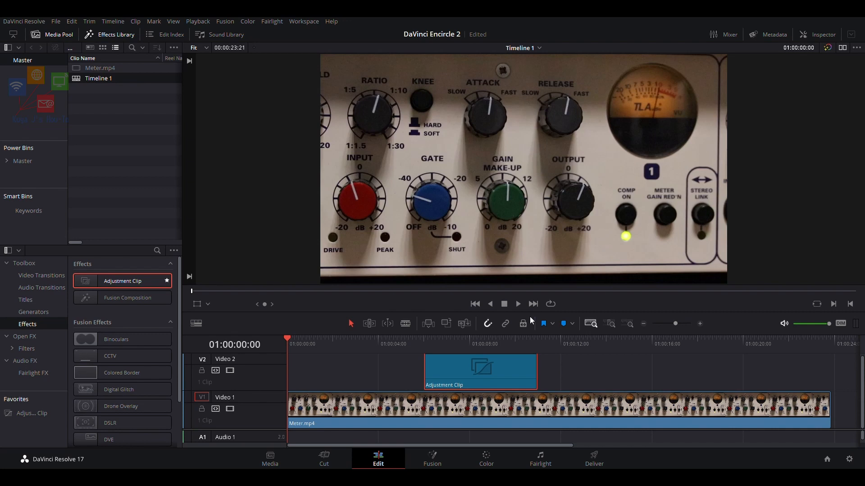
Step: Open the adjustment clip in Fusion and delete the connection between MediaIn1 and MediaOut1
key(shift+5)
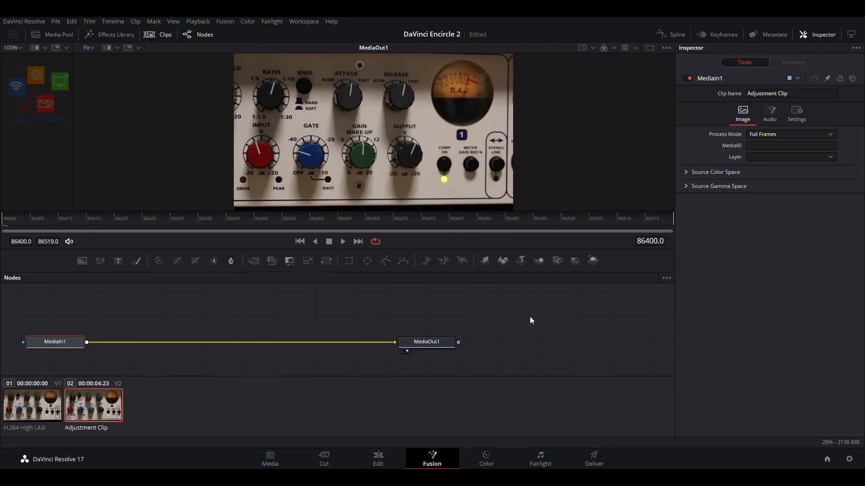
click(368, 342)
key(Delete)
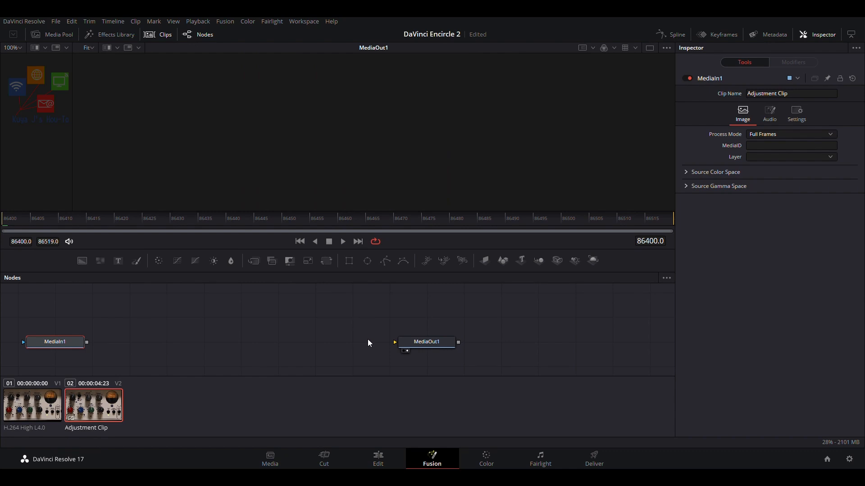
Step: Add an Ellipse mask, a Background and a Merge node, stacked vertically between MediaIn1 and MediaOut1
click(254, 297)
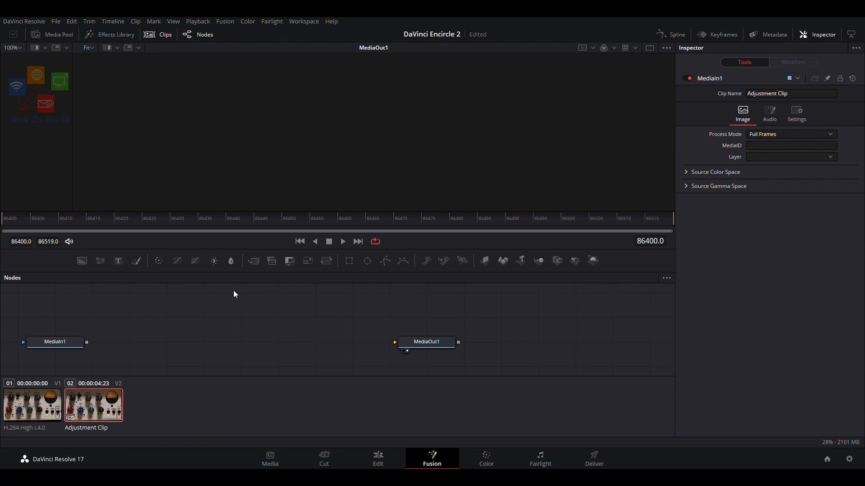
click(367, 262)
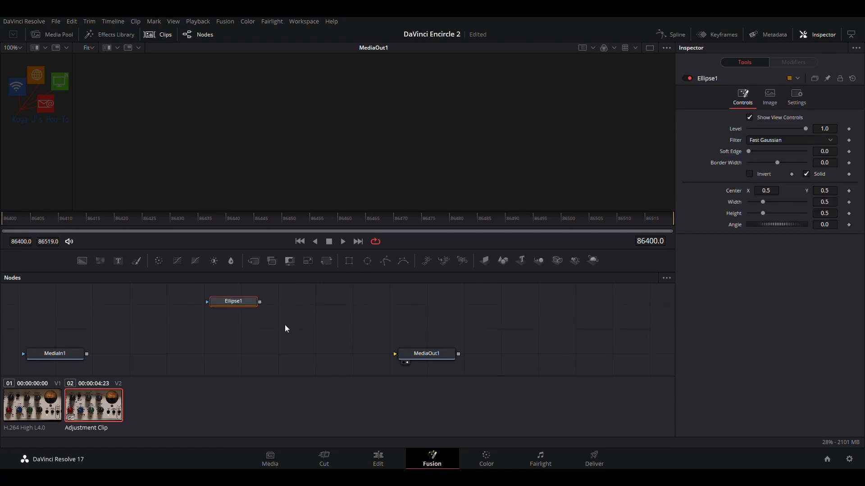
click(246, 330)
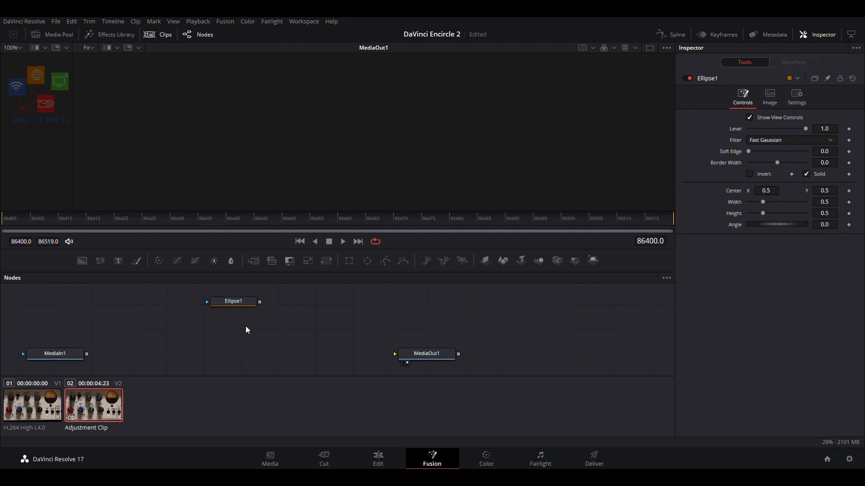
click(82, 261)
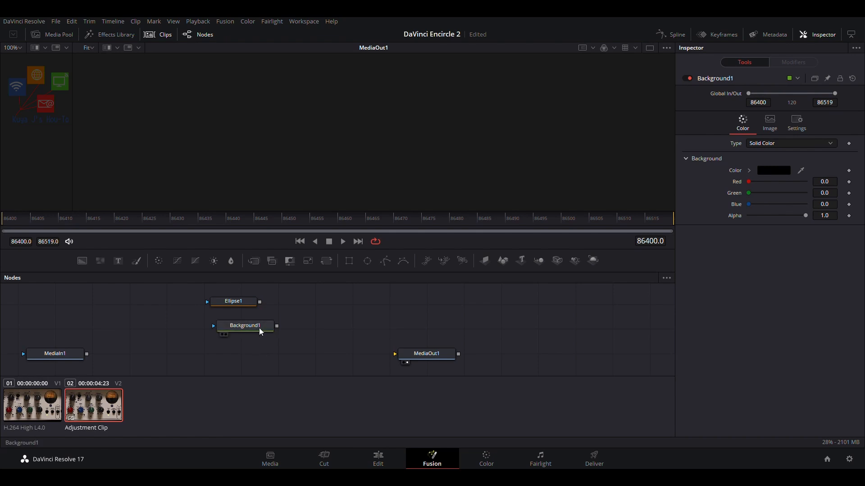
drag(258, 328, 250, 327)
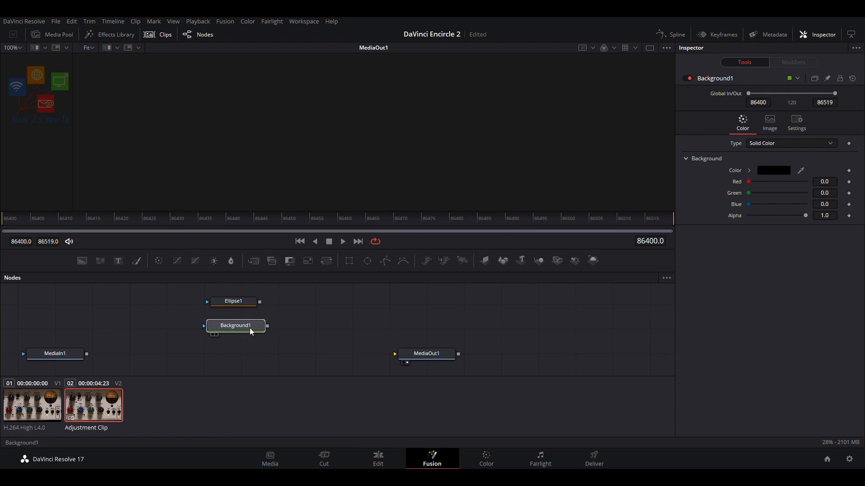
click(255, 266)
drag(277, 356, 255, 360)
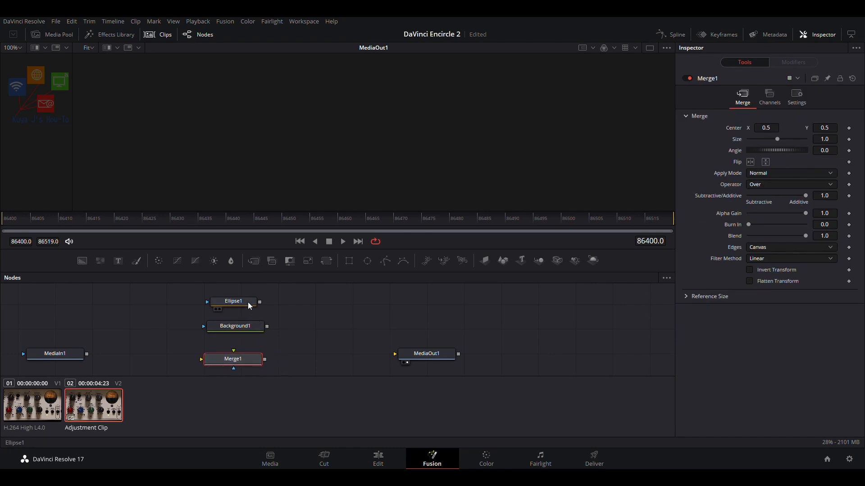
Step: Connect Ellipse1 to Background1 as mask, Background1 to the Merge1 foreground, MediaIn1 to the Merge1 background, and Merge1 to MediaOut1
drag(248, 302, 247, 296)
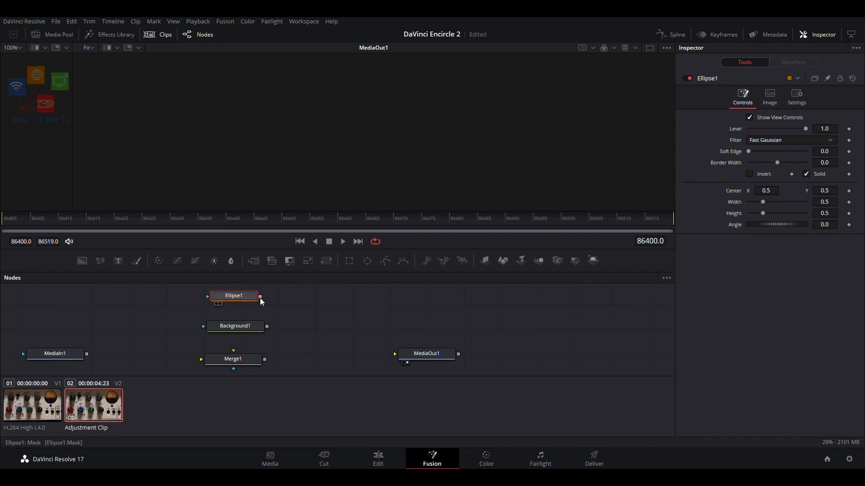
drag(260, 298, 204, 326)
drag(267, 326, 233, 351)
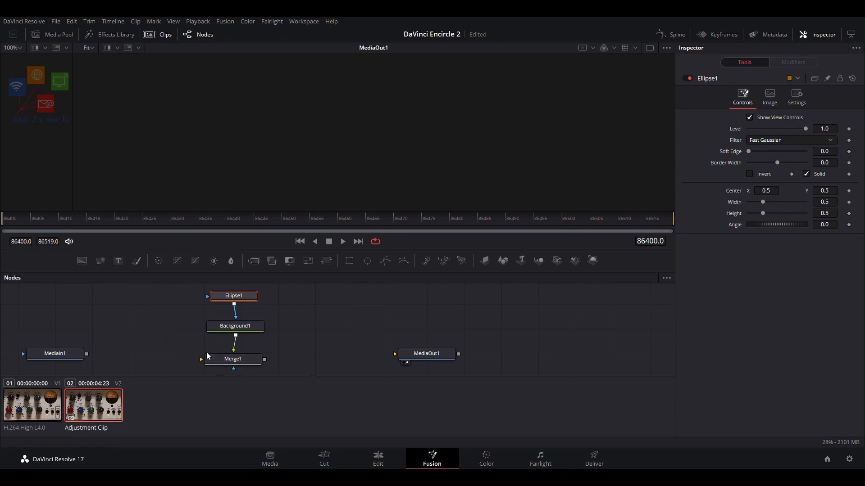
drag(86, 355, 202, 360)
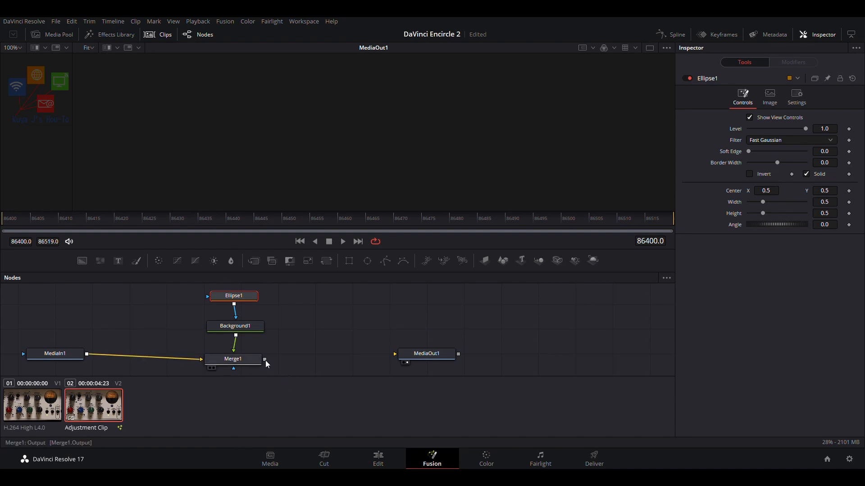
drag(265, 361, 396, 354)
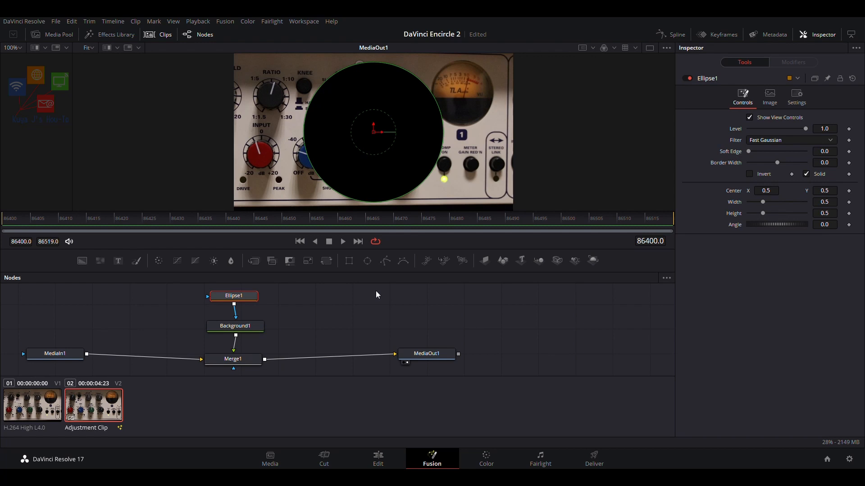
Step: Turn the ellipse into an outline by disabling Solid and setting its Border Width to 0.003
click(820, 174)
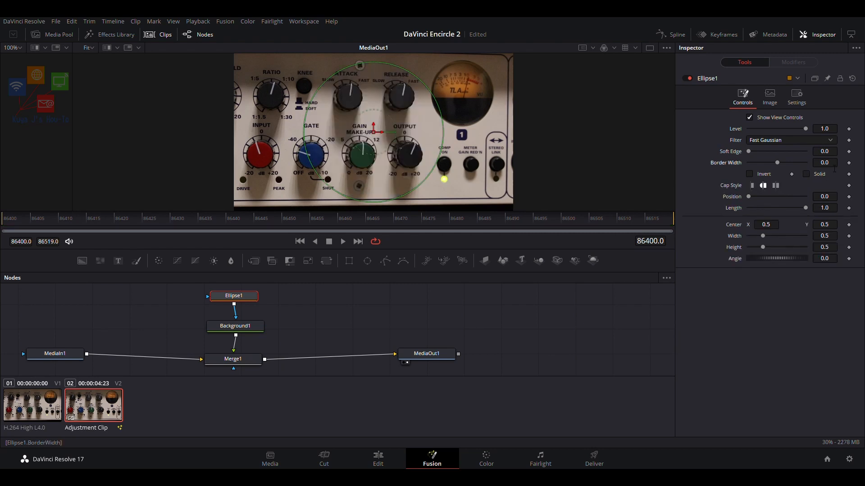
click(830, 163)
text(03)
key(Return)
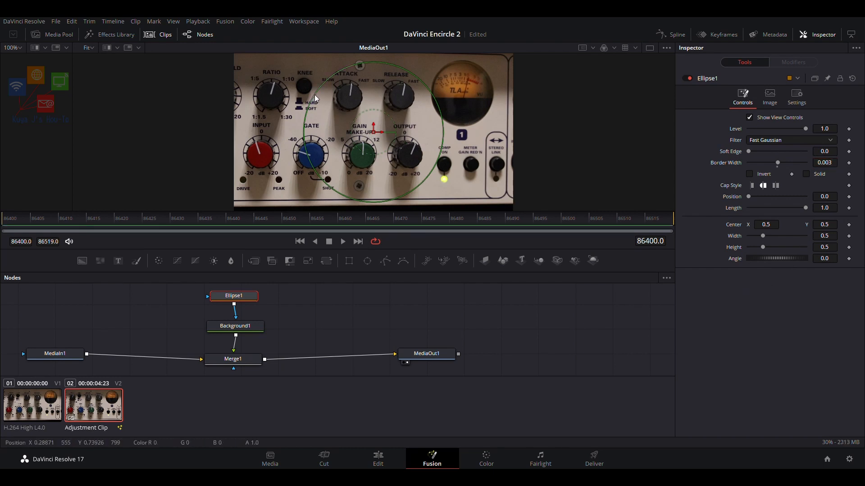
Step: Shrink the ellipse to about 0.106 wide and high and centre it around the COMP ON button and its light
drag(314, 94, 443, 172)
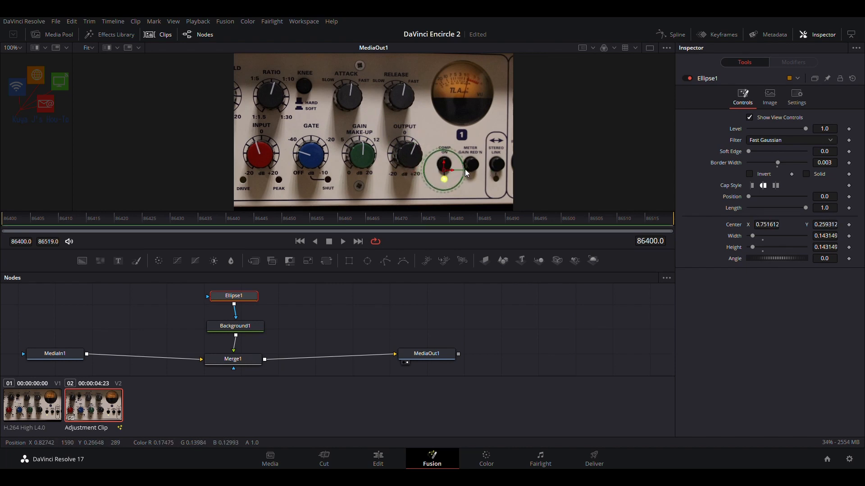
scroll(465, 170, up, 3)
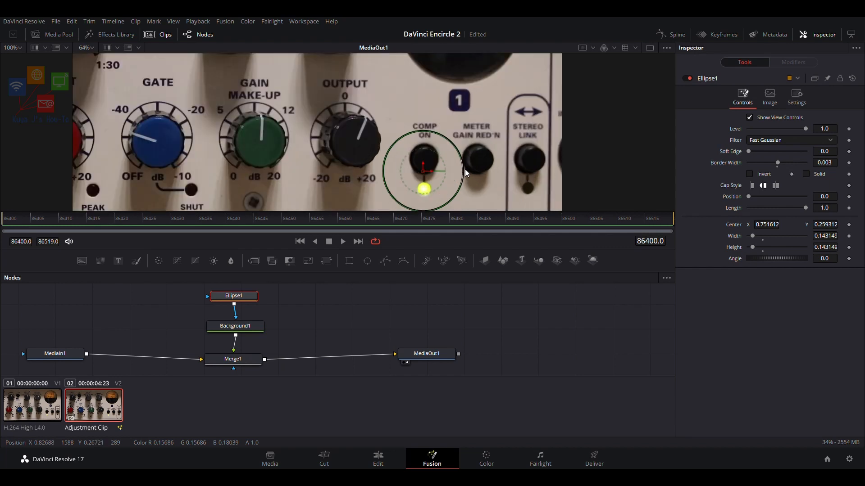
scroll(468, 164, down, 2)
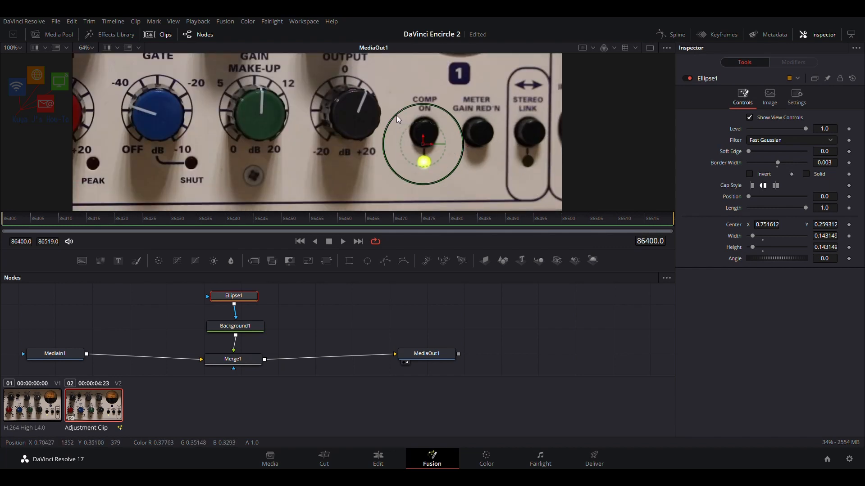
drag(393, 115, 425, 141)
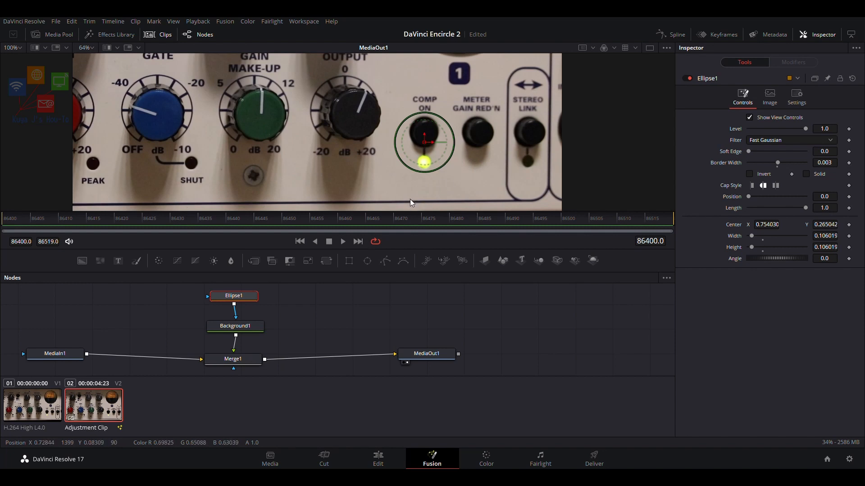
Step: Set the Background1 colour to pure red, with Red 1.0, Green 0.0 and Blue 0.0
click(247, 331)
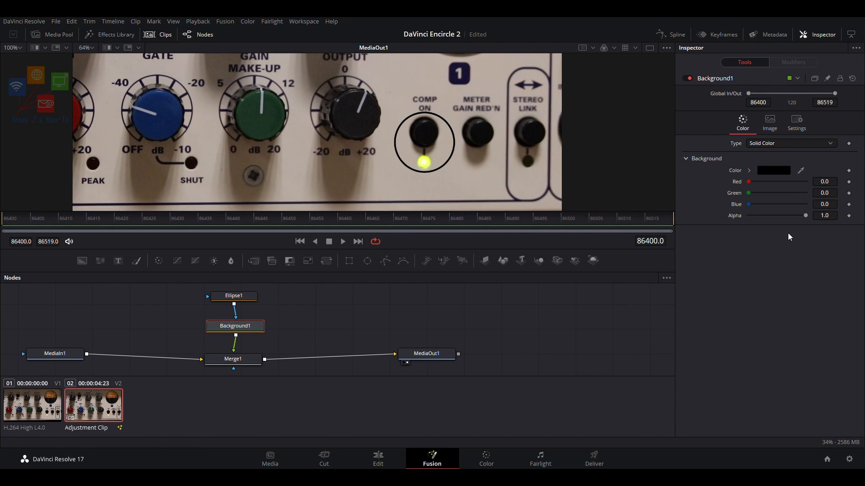
click(748, 170)
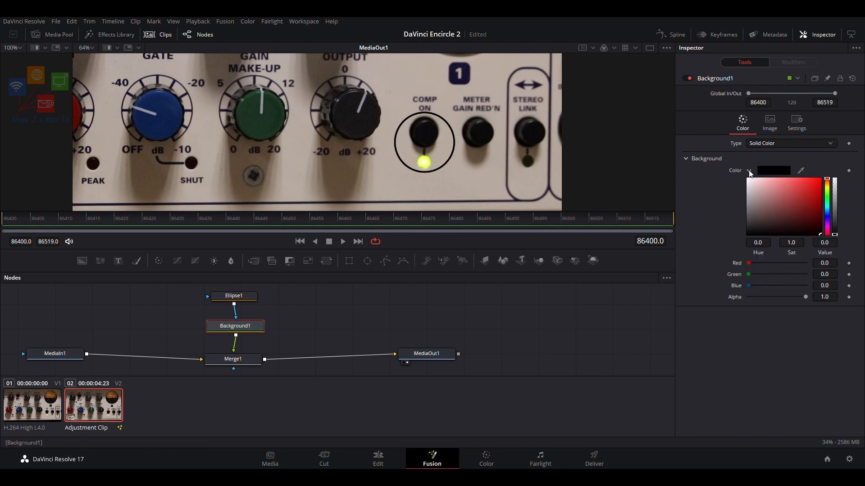
click(815, 183)
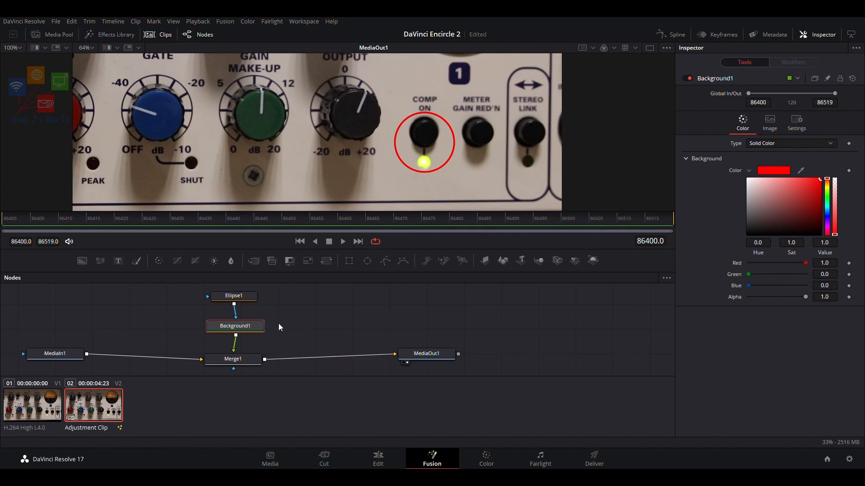
Step: Set the Angle of Ellipse1 to 90
click(251, 300)
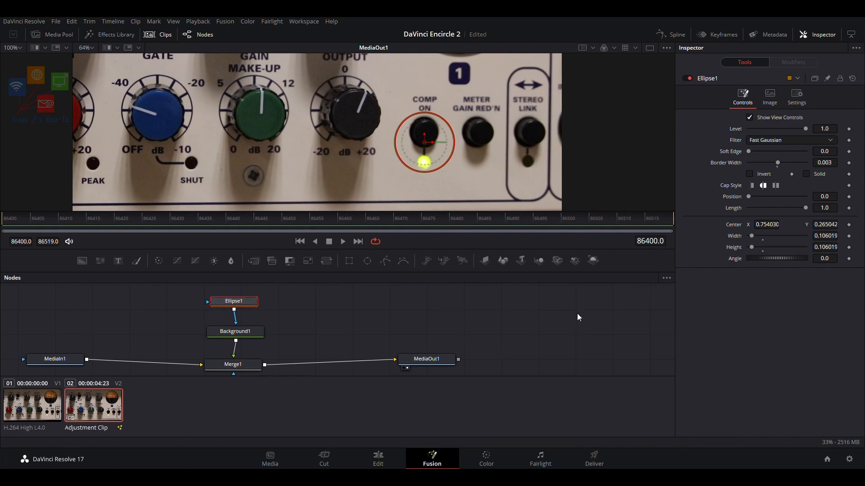
click(831, 261)
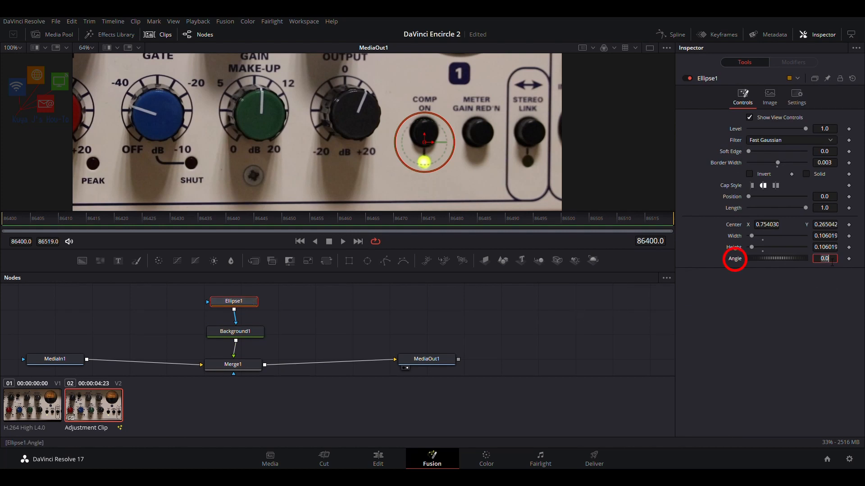
text(90)
key(Return)
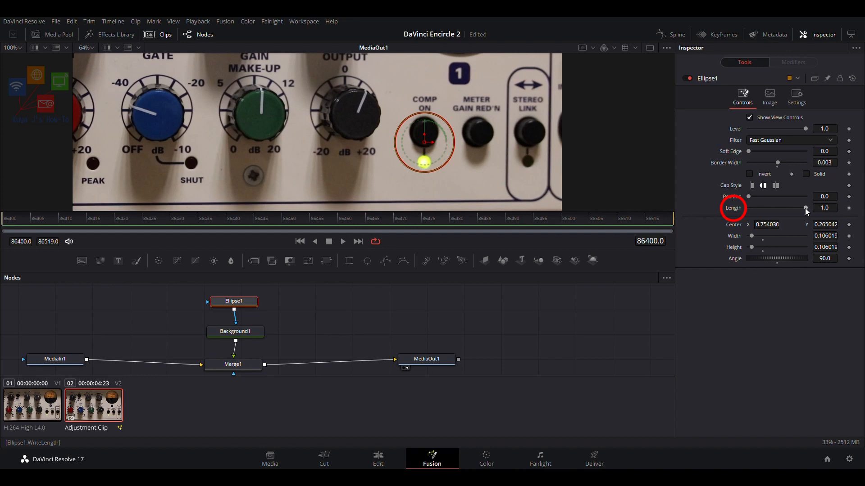
Step: Keyframe the ellipse's Length from 0.0 at frame 86420 to 1.0 at frame 86495
drag(804, 208, 744, 207)
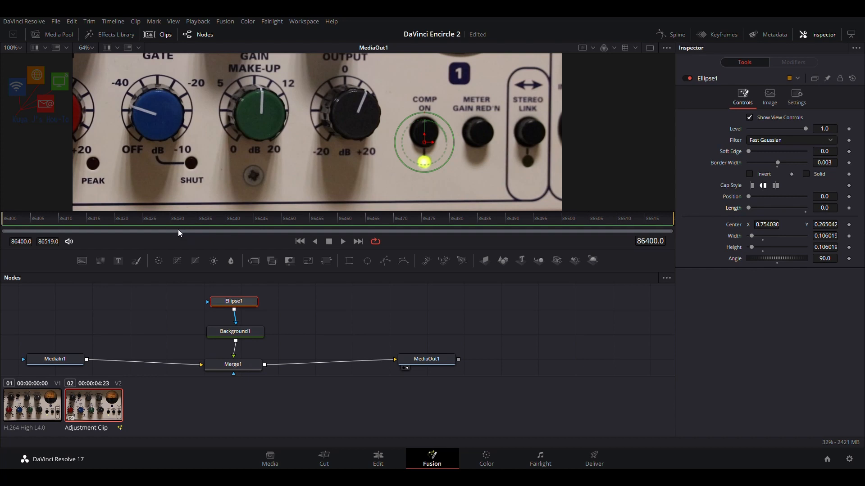
click(117, 219)
click(849, 208)
click(535, 218)
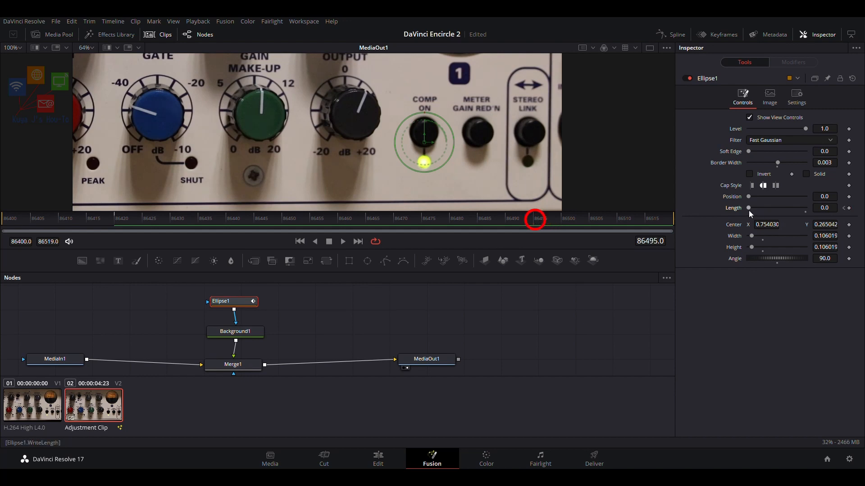
drag(747, 207, 806, 211)
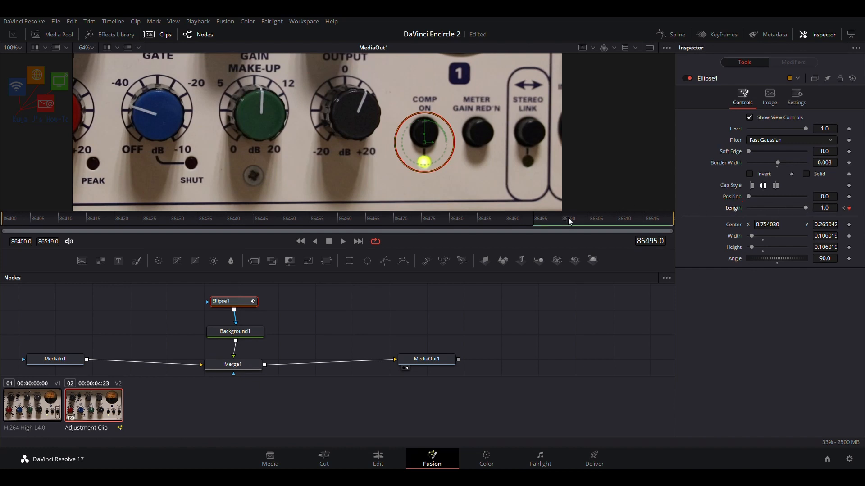
Step: Play back the circle's draw-on animation in the Fusion viewer and return to the Edit page
click(589, 215)
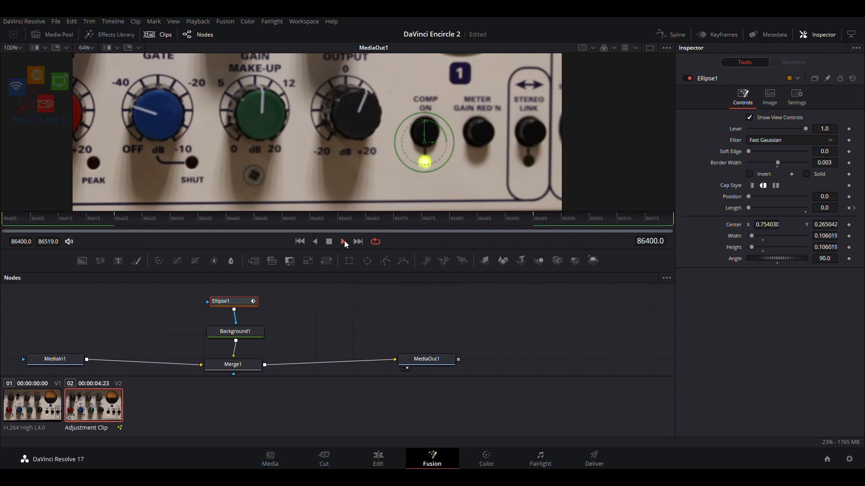
click(344, 240)
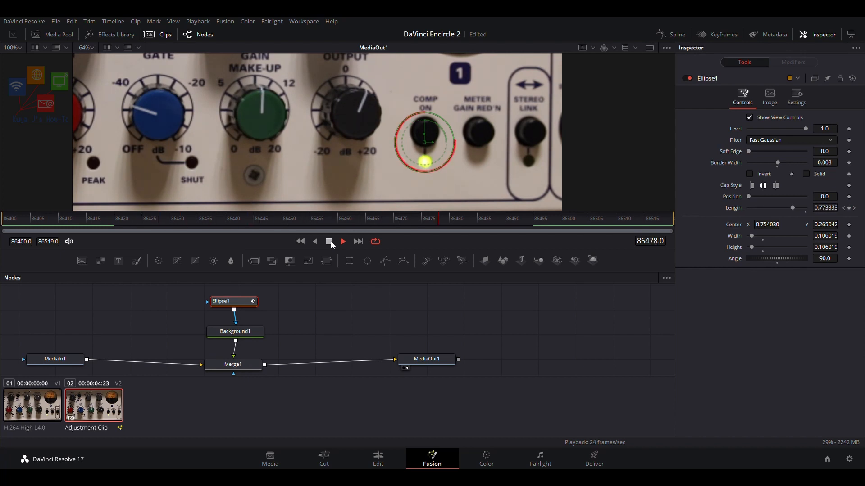
click(330, 242)
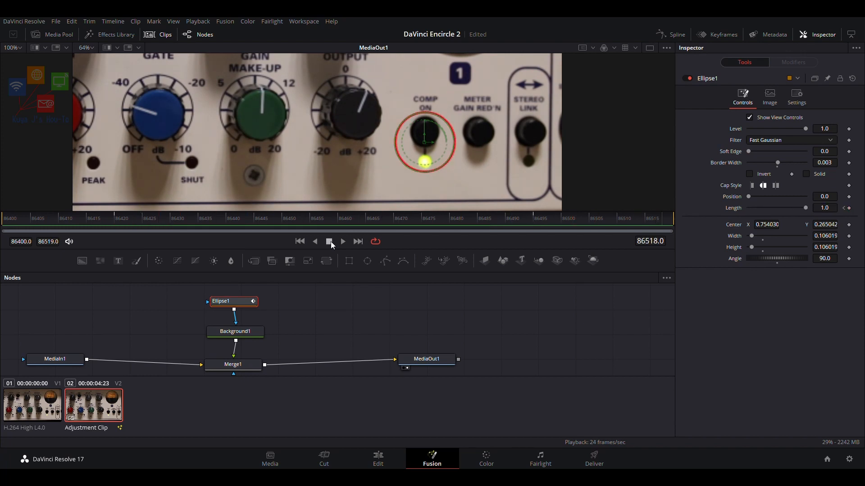
click(378, 459)
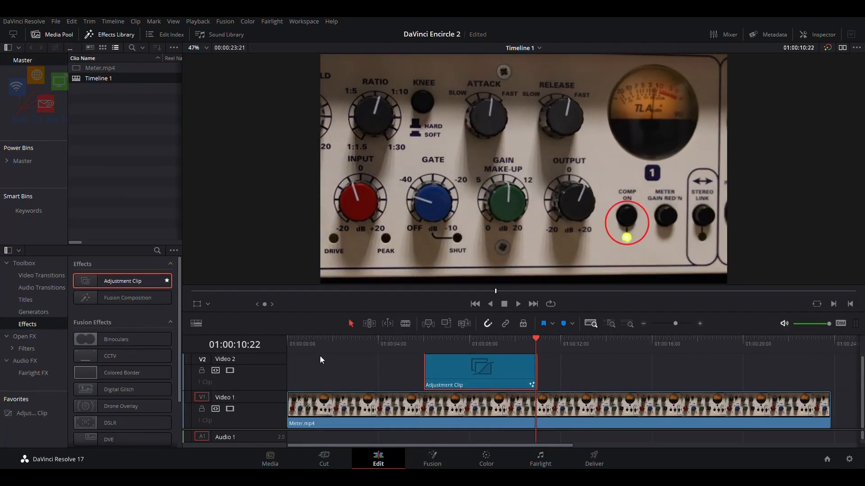
Step: Play back the whole timeline from its beginning to review the circle animation over the meter footage
click(475, 304)
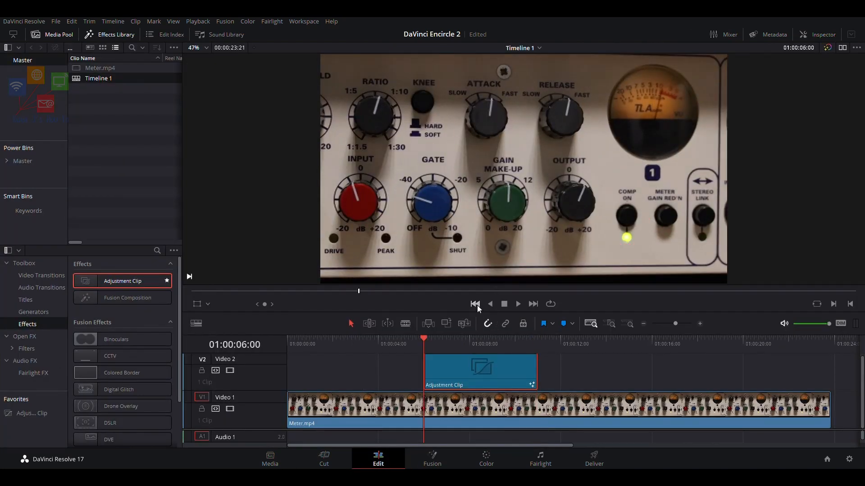
click(475, 304)
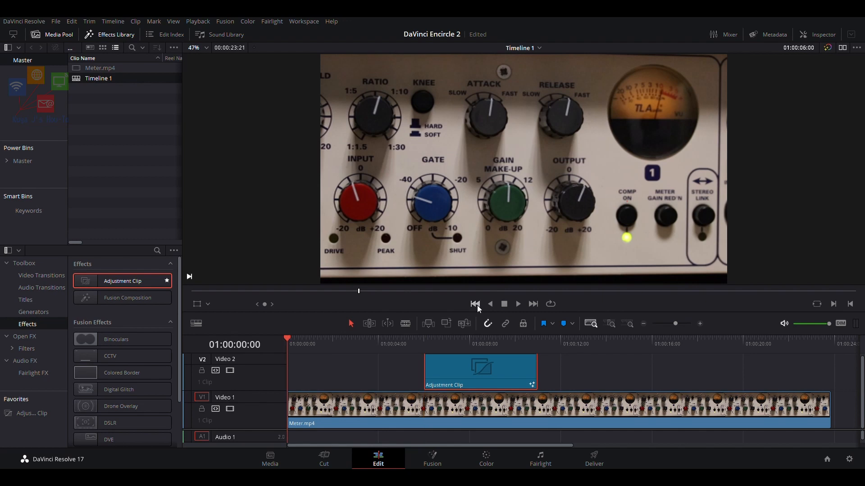
click(519, 304)
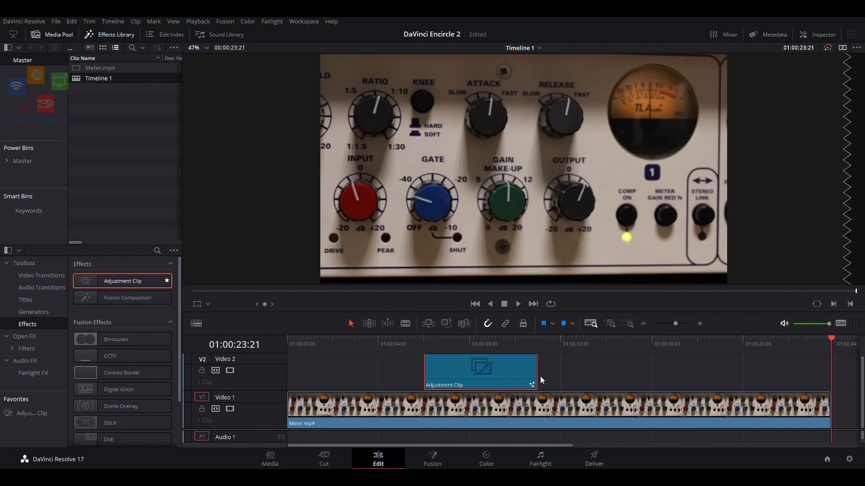
Step: Extend the end of the adjustment clip on Video 2 to about the 18-second mark and replay the timeline from the start
drag(543, 382, 703, 379)
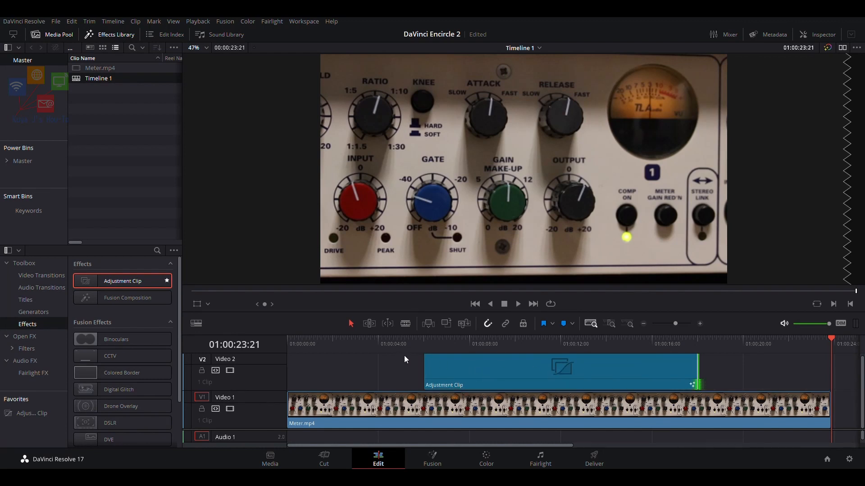
key(Home)
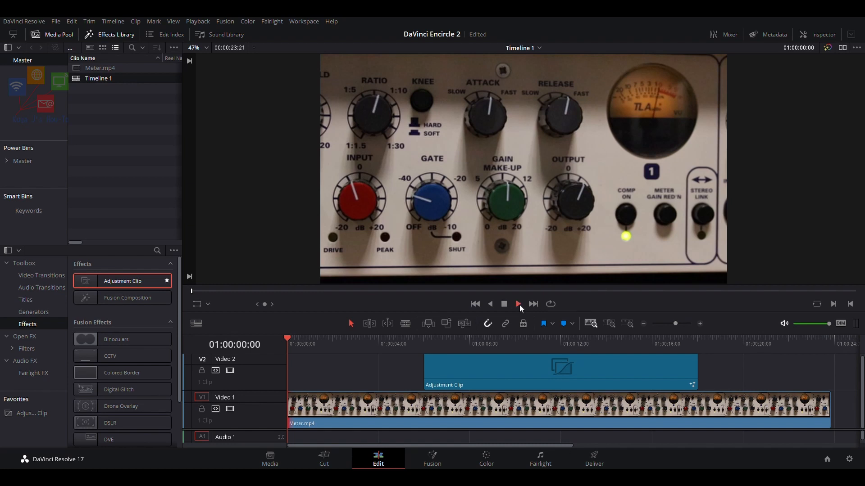
click(519, 304)
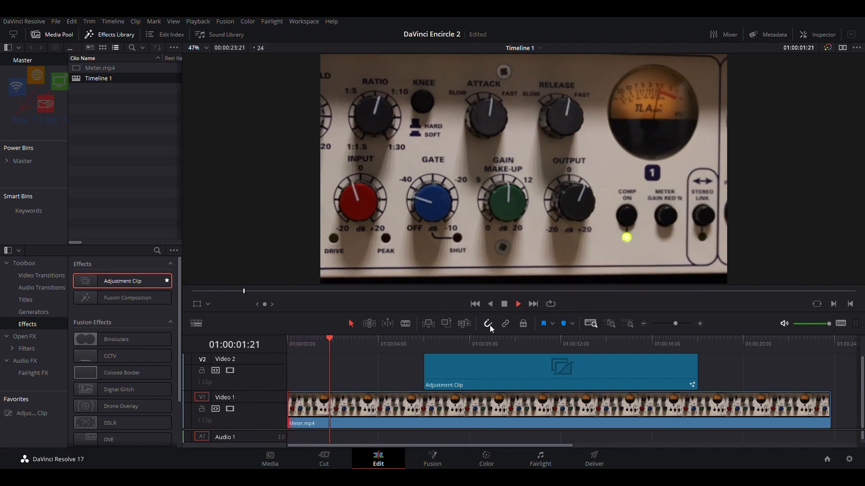